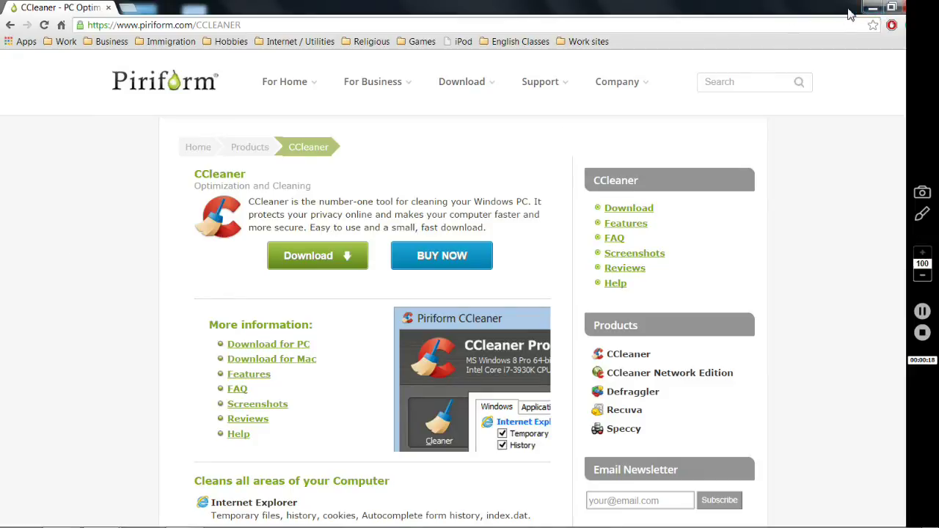
Step: Switch to CCleaner and analyze the preselected Windows cleaning categories, declining to close Google Chrome
{"action": "left_click", "coordinate": [872, 7]}
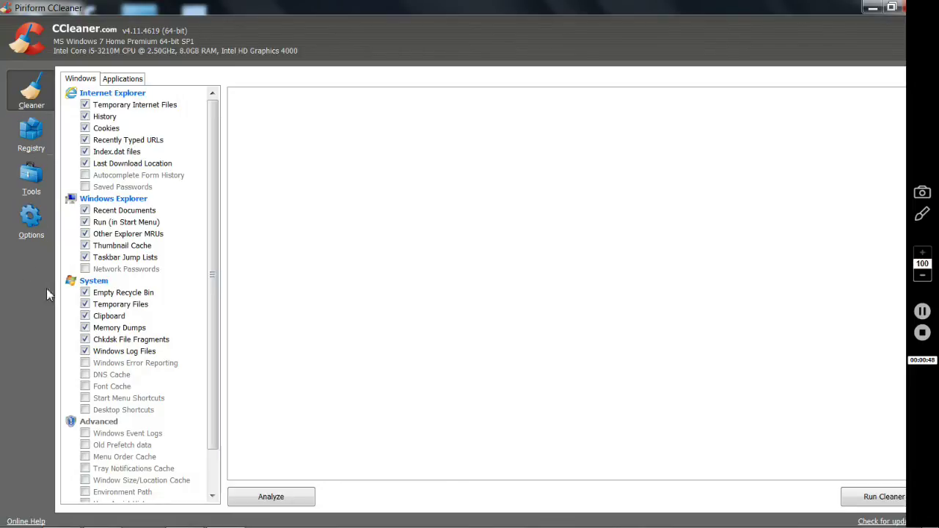
{"action": "mouse_move", "coordinate": [210, 245]}
{"action": "left_mouse_down"}
{"action": "mouse_move", "coordinate": [225, 288]}
{"action": "mouse_move", "coordinate": [216, 230]}
{"action": "left_mouse_up"}
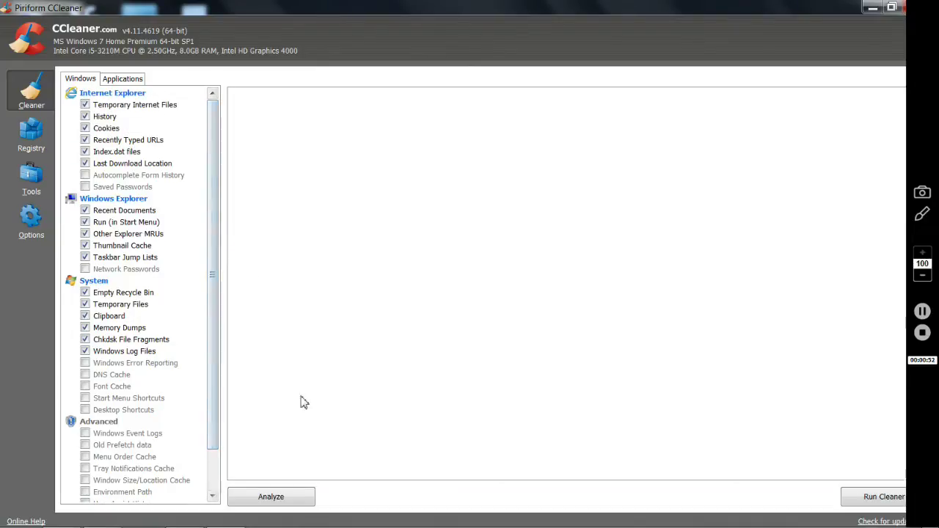
{"action": "left_click", "coordinate": [306, 502]}
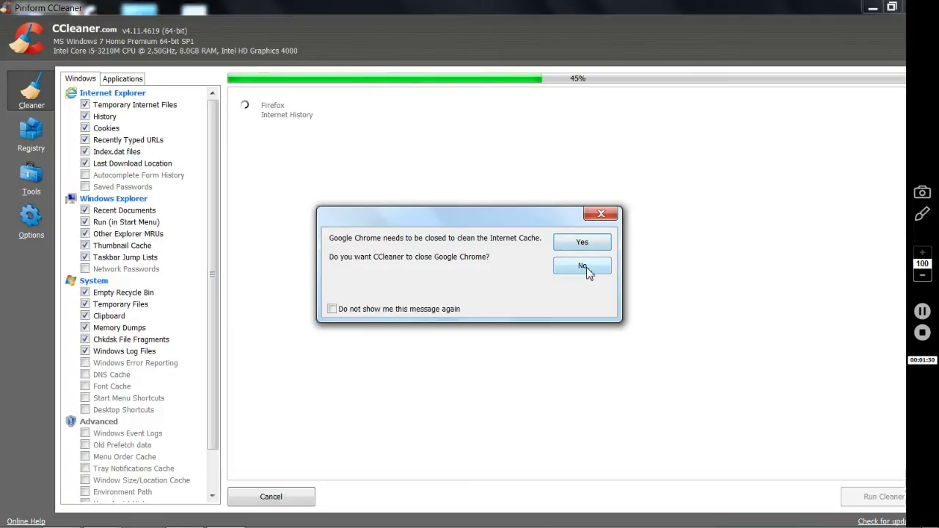
{"action": "left_click", "coordinate": [587, 272]}
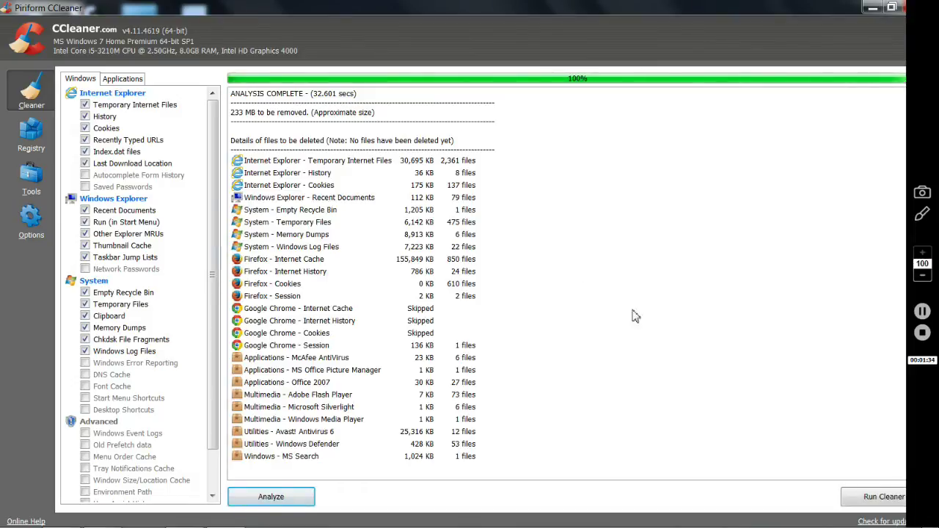
Step: Run the cleaner, confirm the permanent file deletion and allow Google Chrome to be closed
{"action": "left_click", "coordinate": [873, 498]}
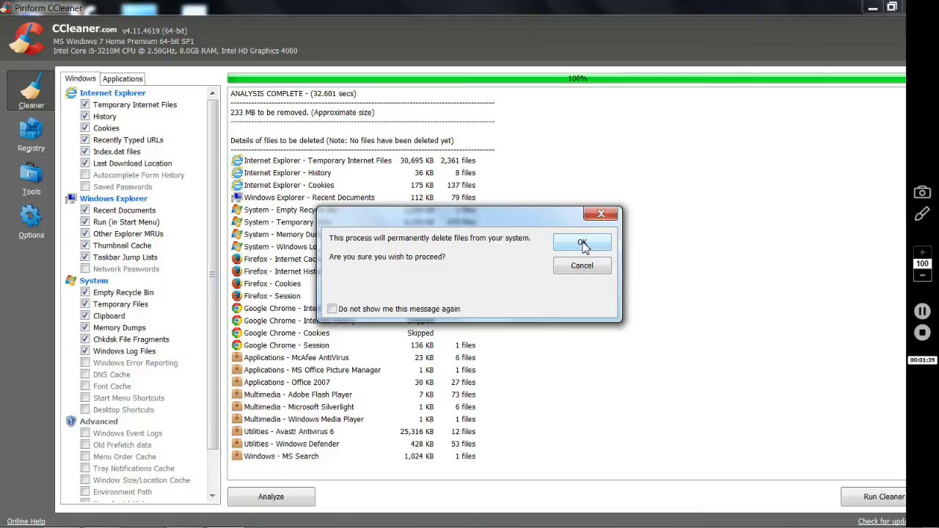
{"action": "left_click", "coordinate": [582, 243]}
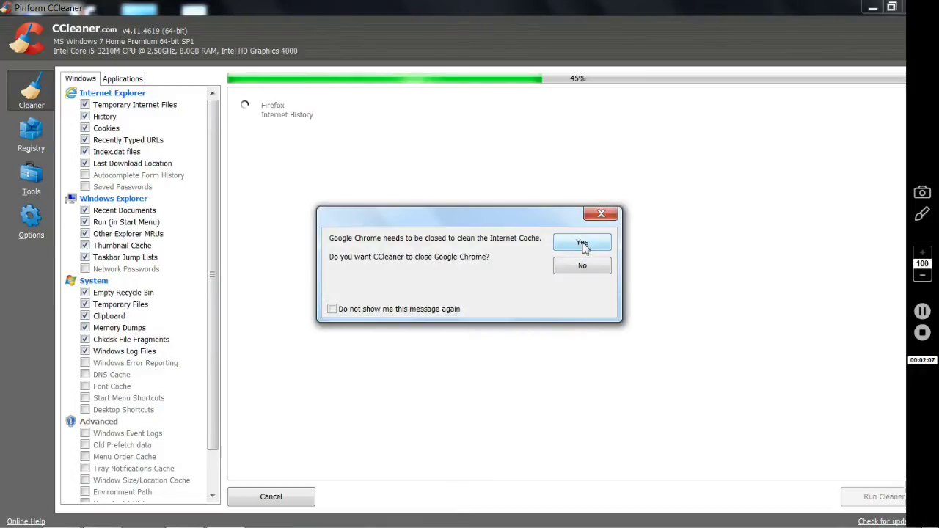
{"action": "left_click", "coordinate": [582, 244]}
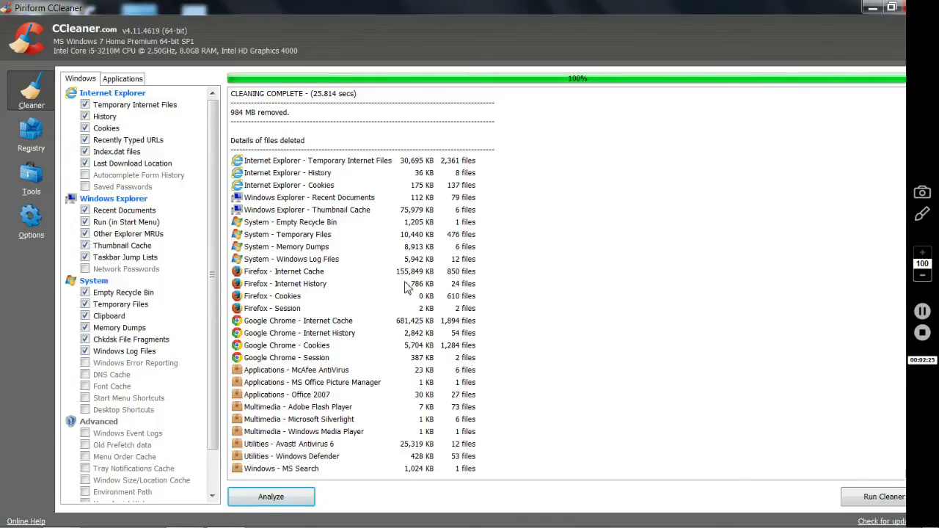
Step: Scan the registry for all issue types and fix all selected issues without backing up the registry
{"action": "left_click", "coordinate": [40, 144]}
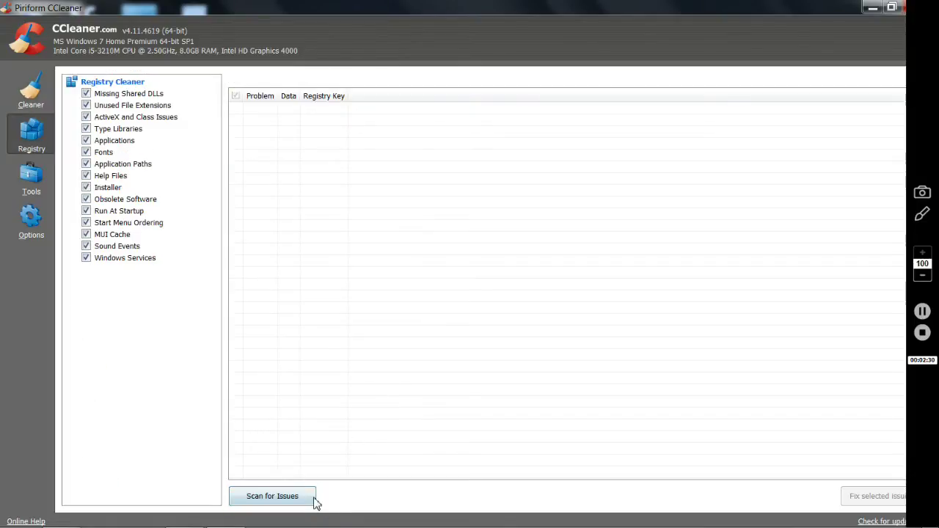
{"action": "left_click", "coordinate": [272, 497]}
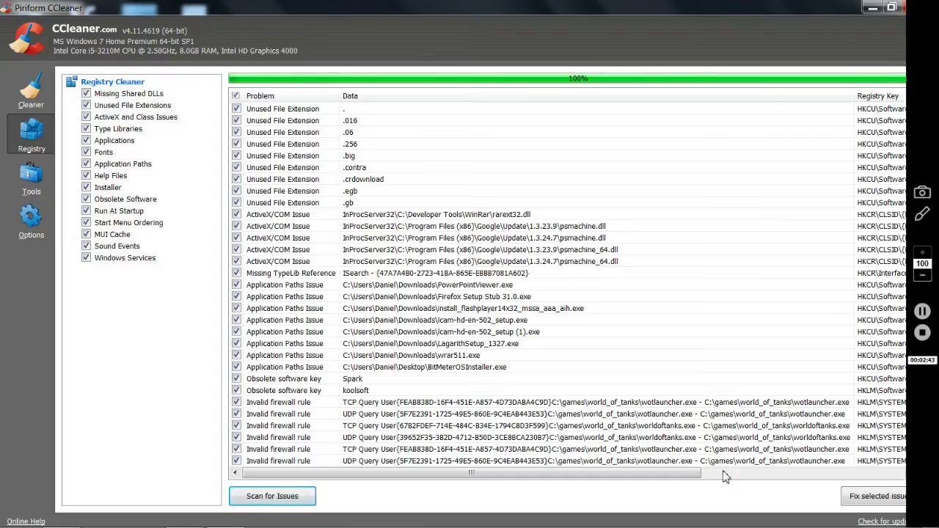
{"action": "left_click", "coordinate": [864, 507]}
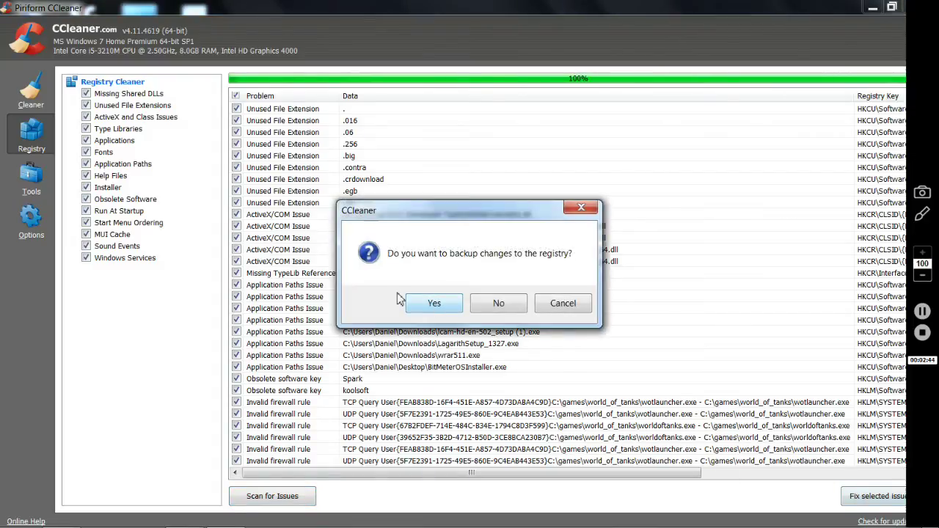
{"action": "left_click", "coordinate": [497, 306]}
{"action": "left_click", "coordinate": [510, 345]}
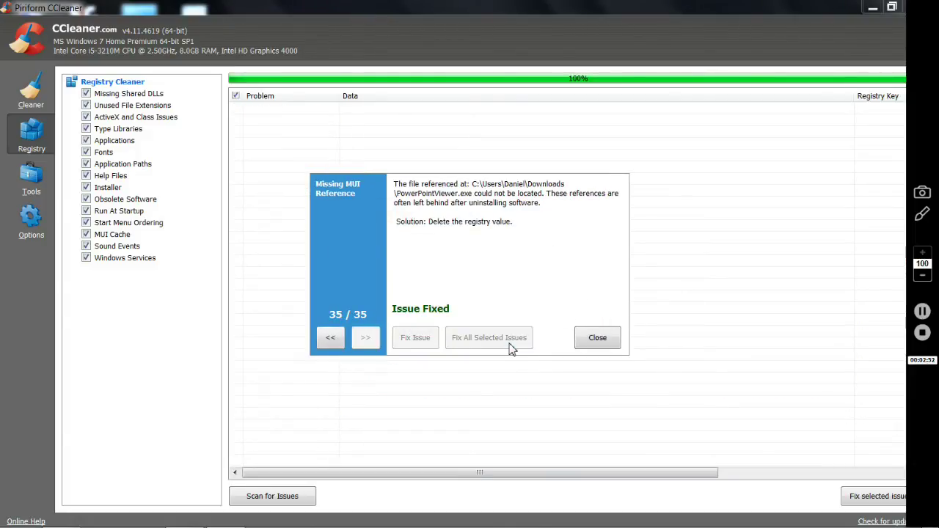
{"action": "left_click", "coordinate": [597, 339]}
Step: Look at CCleaner's list of installed programs to uninstall and its options
{"action": "left_click", "coordinate": [32, 184]}
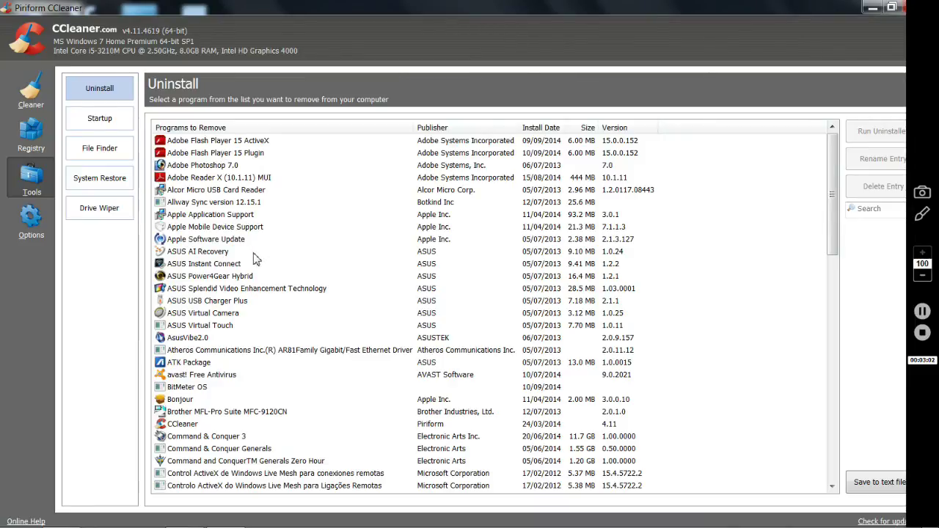
{"action": "left_click", "coordinate": [31, 233]}
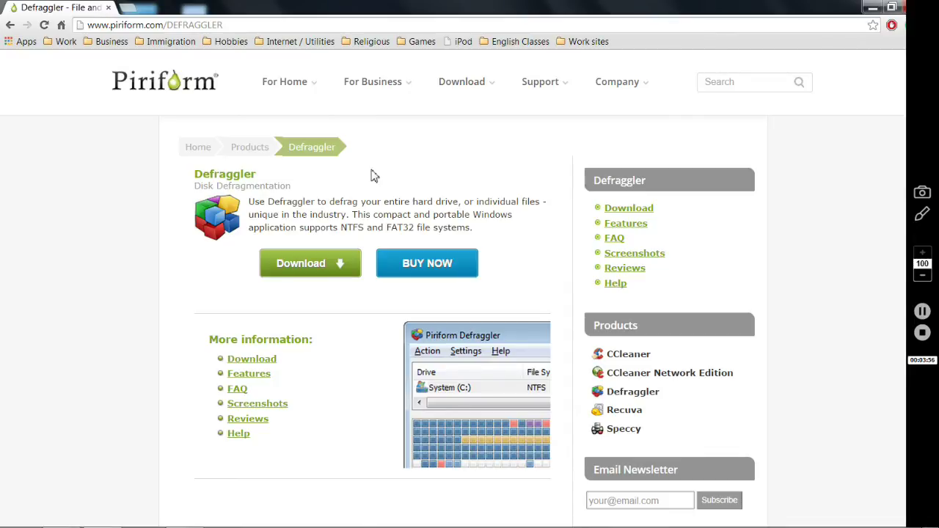
Step: Download the free edition of Defraggler from Piriform.com and run the dfsetup218.exe installer
{"action": "left_click", "coordinate": [341, 262]}
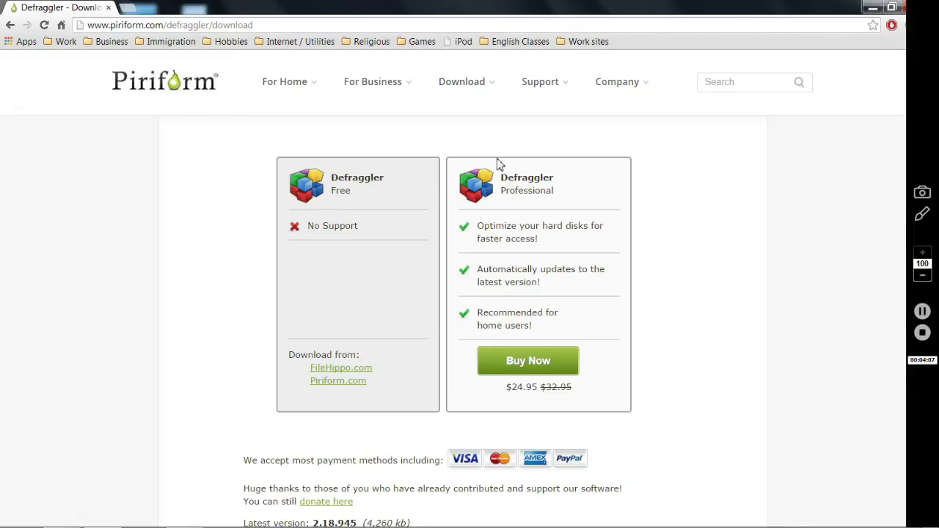
{"action": "left_click", "coordinate": [360, 381]}
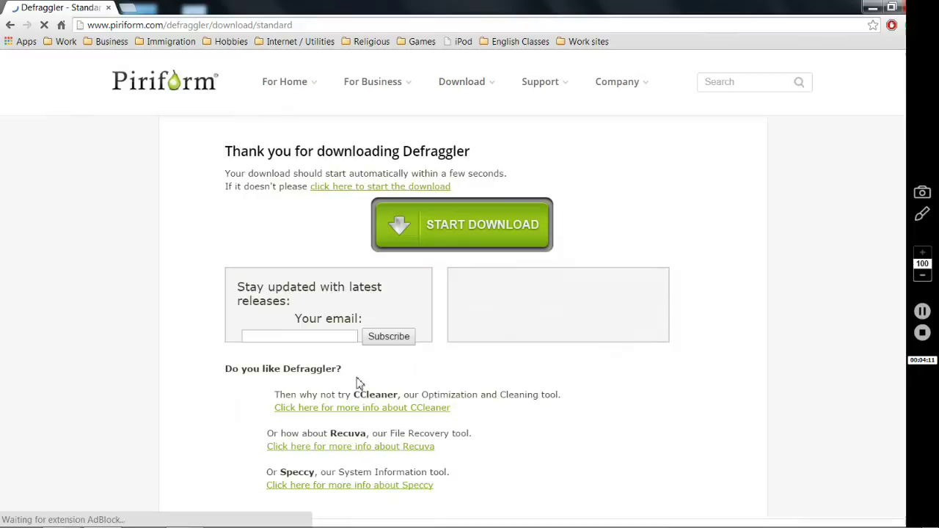
{"action": "left_click", "coordinate": [477, 236]}
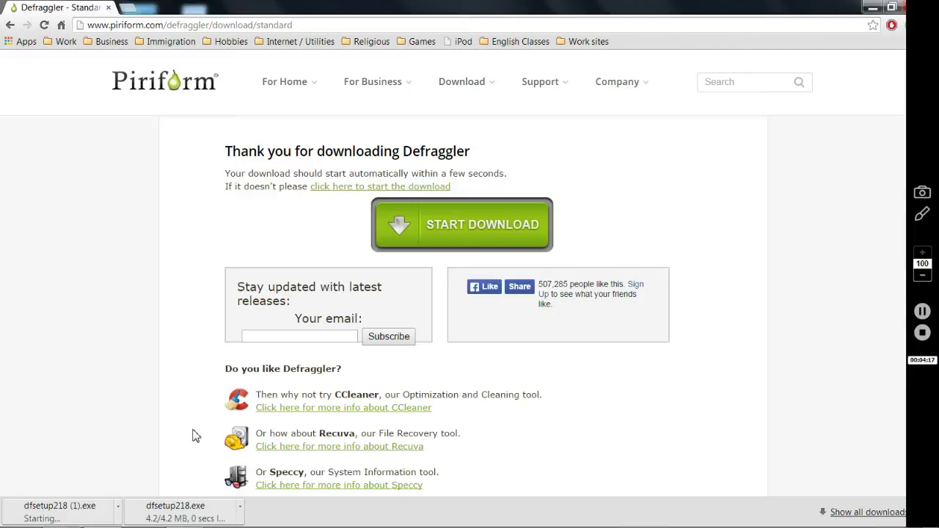
{"action": "left_click", "coordinate": [174, 512]}
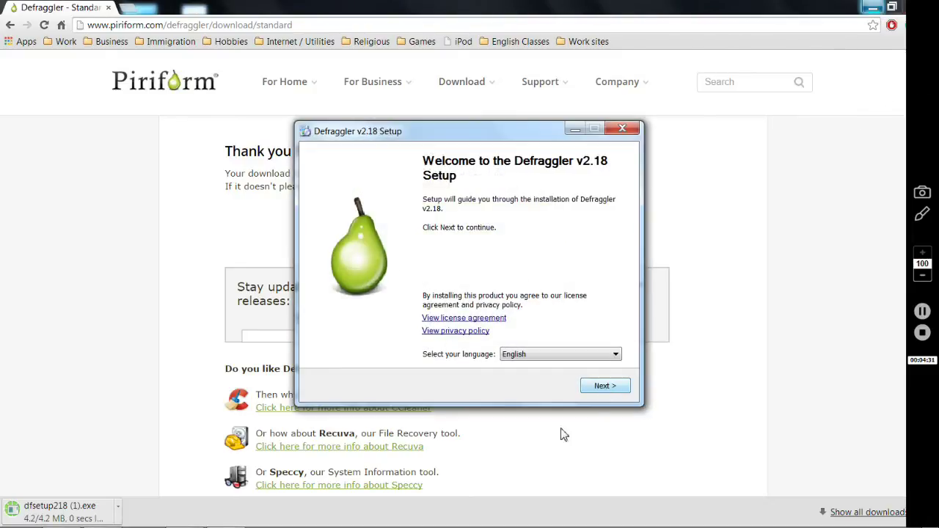
Step: Install Defraggler v2.18 in English with all additional options enabled, and finish by launching it with the release notes
{"action": "left_click", "coordinate": [605, 389]}
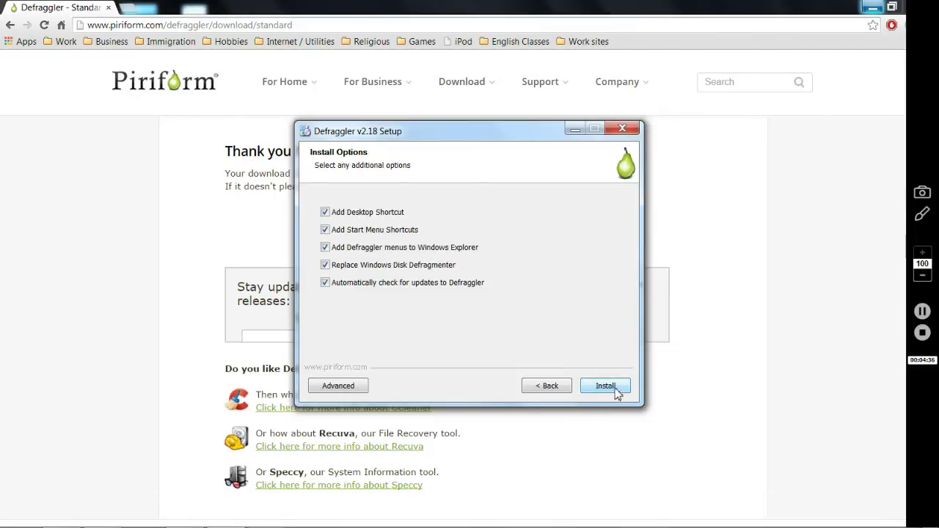
{"action": "left_click", "coordinate": [606, 387]}
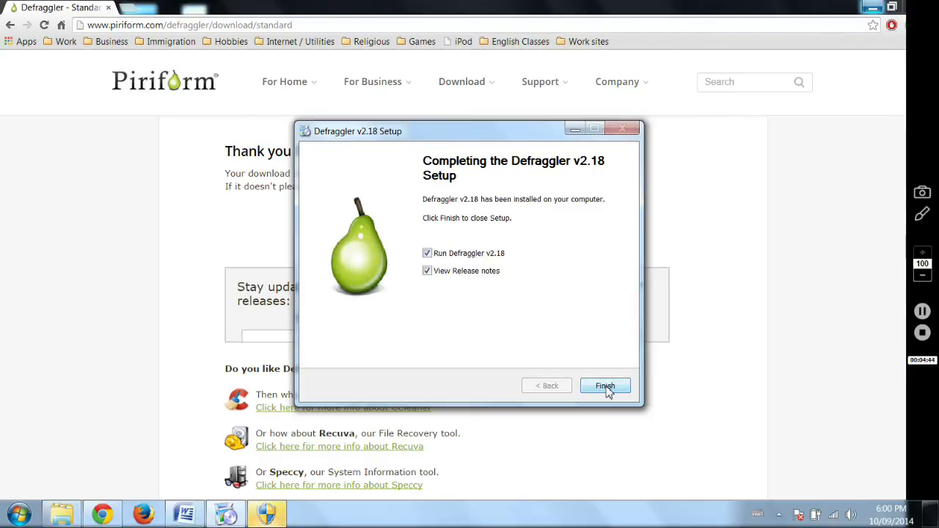
{"action": "left_click", "coordinate": [605, 386]}
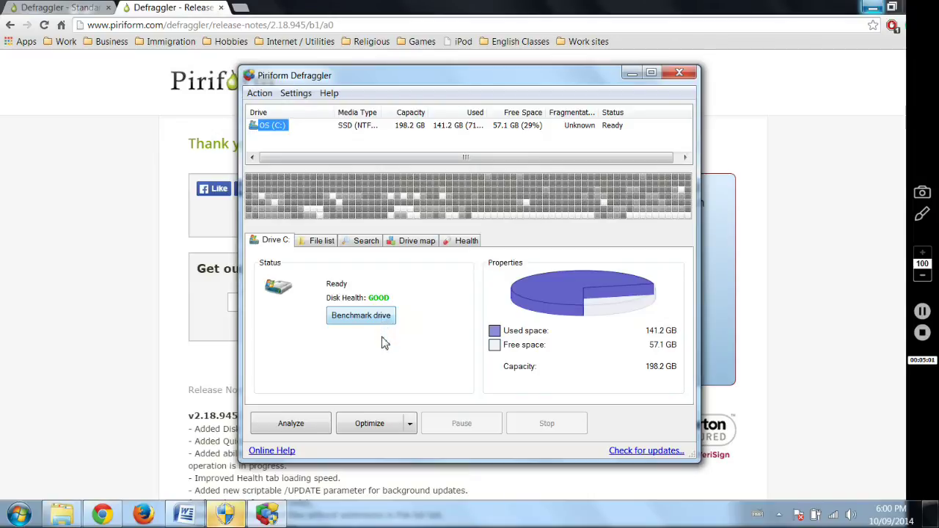
Step: Review Defraggler's optimize and defrag choices and analyze drive C
{"action": "left_click", "coordinate": [410, 425]}
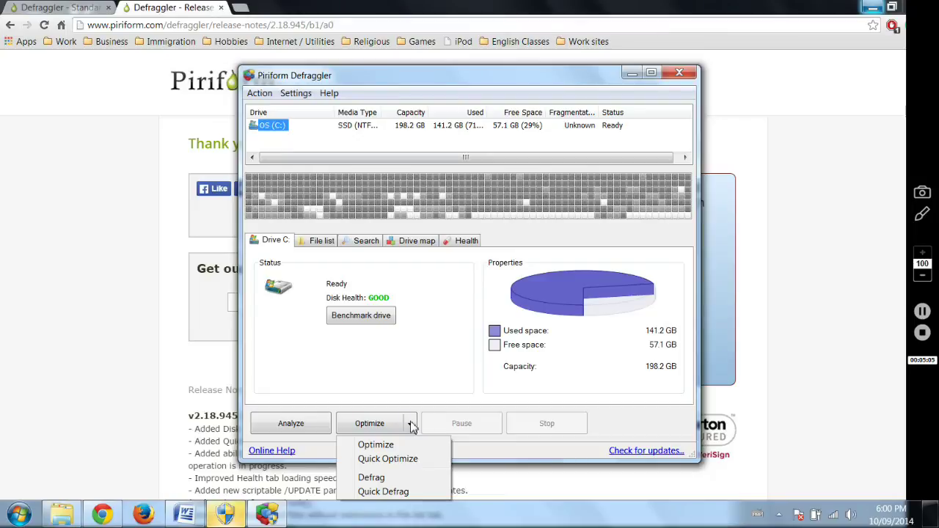
{"action": "left_click", "coordinate": [296, 424]}
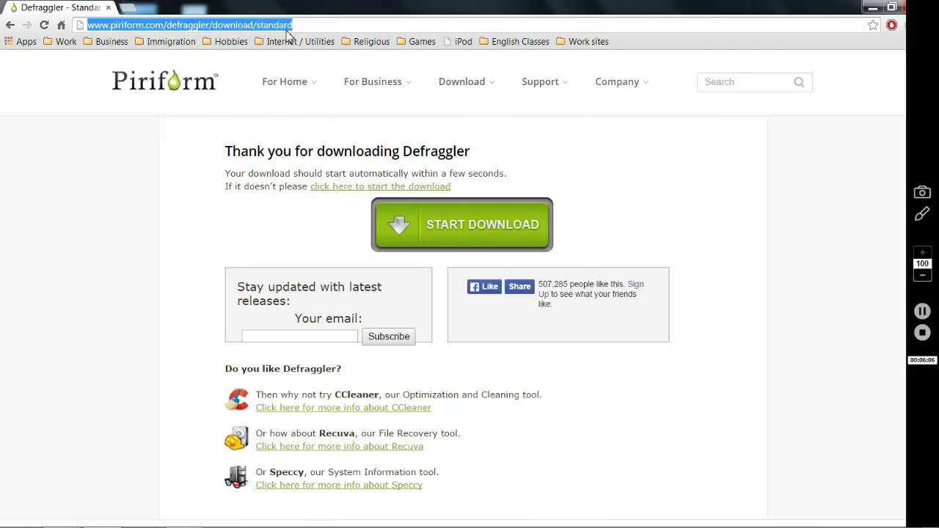
{"action": "type", "text": "ww"}
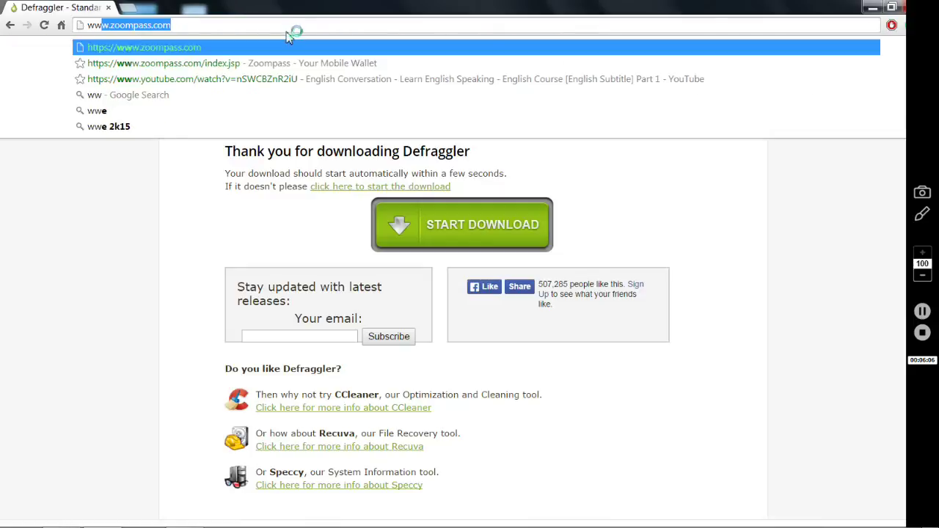
{"action": "type", "text": "w.avast"}
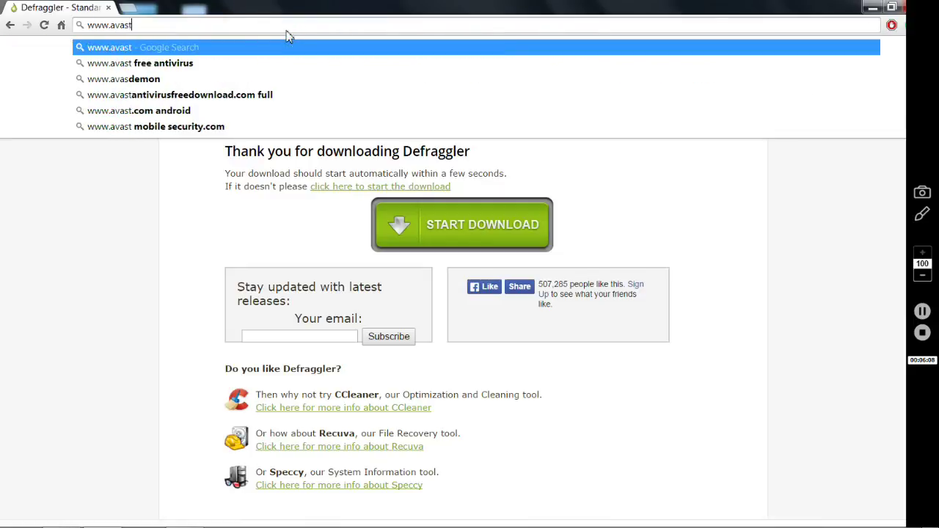
{"action": "type", "text": ".com"}
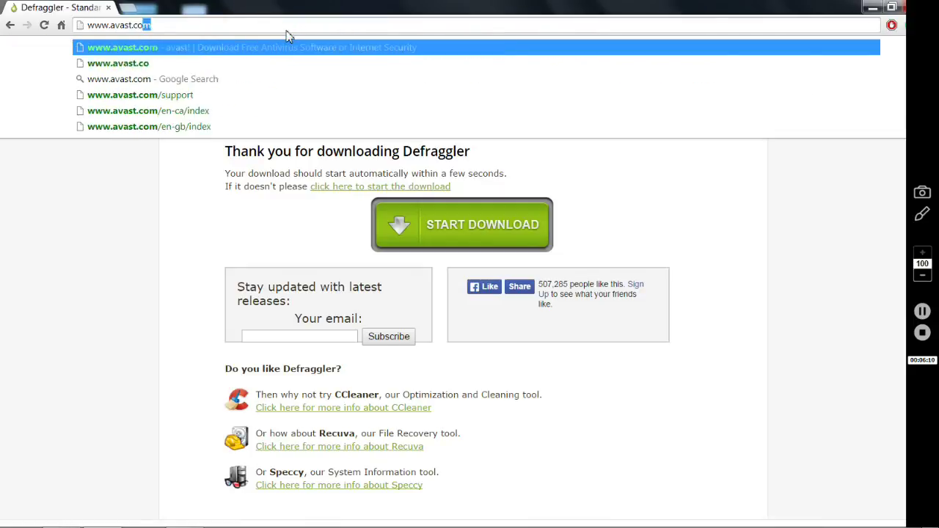
{"action": "key", "text": "Return"}
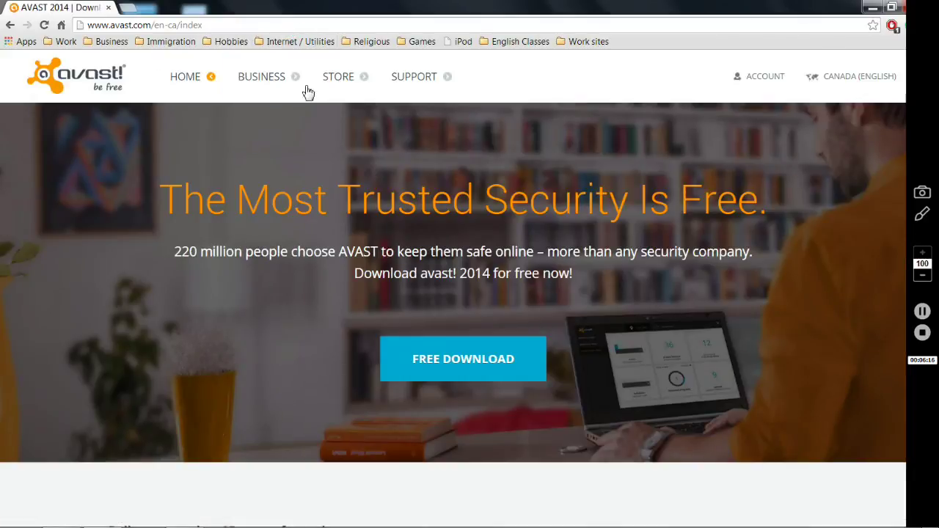
{"action": "mouse_move", "coordinate": [201, 95]}
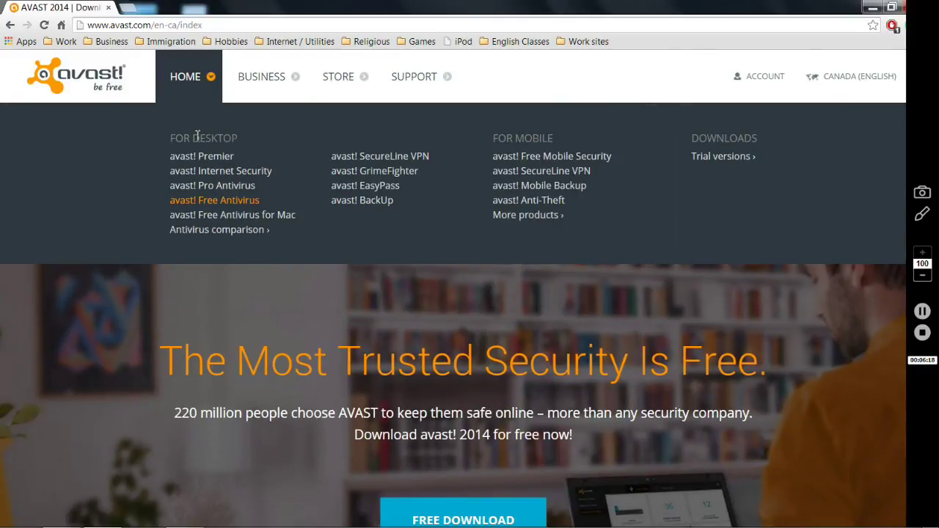
{"action": "left_click", "coordinate": [208, 204]}
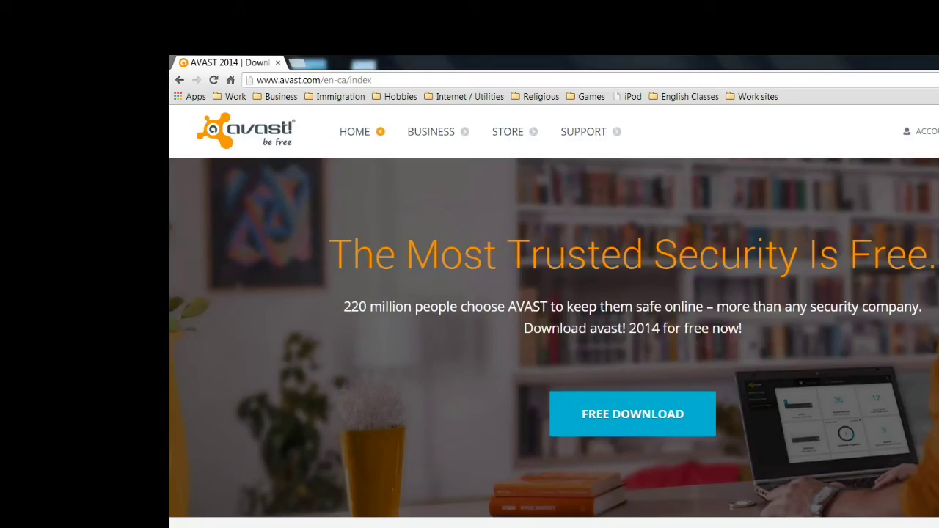
Step: Leave the browser, open the installed avast! Free Antivirus and move its window higher on the desktop
{"action": "left_click", "coordinate": [908, 10]}
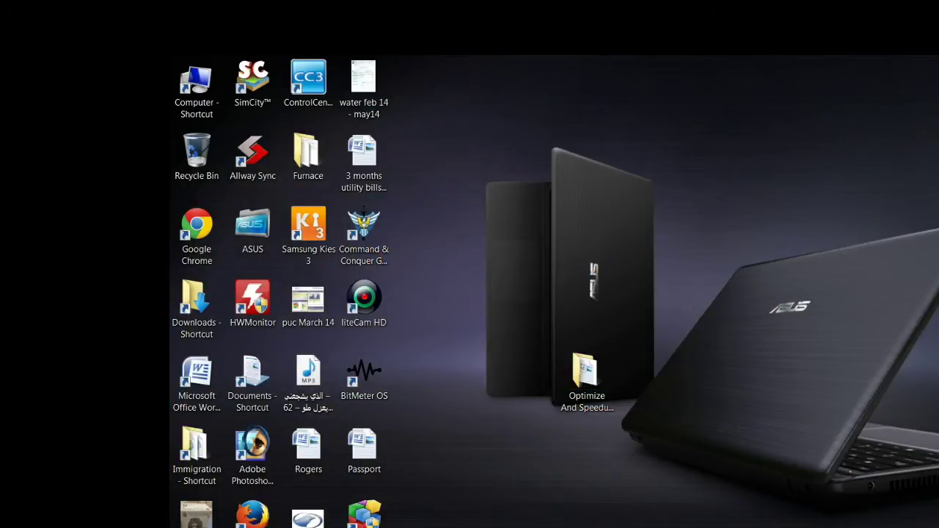
{"action": "left_click", "coordinate": [924, 500]}
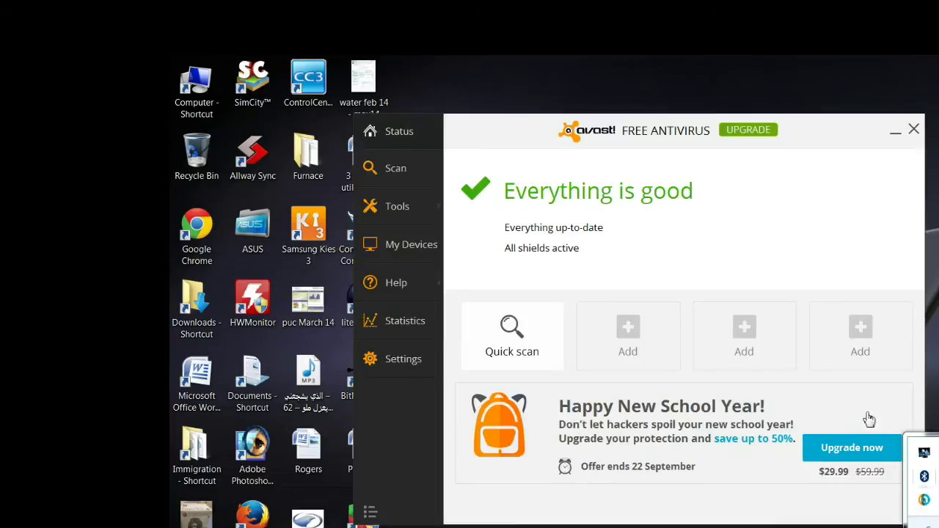
{"action": "left_click_drag", "start_coordinate": [799, 138], "coordinate": [750, 104]}
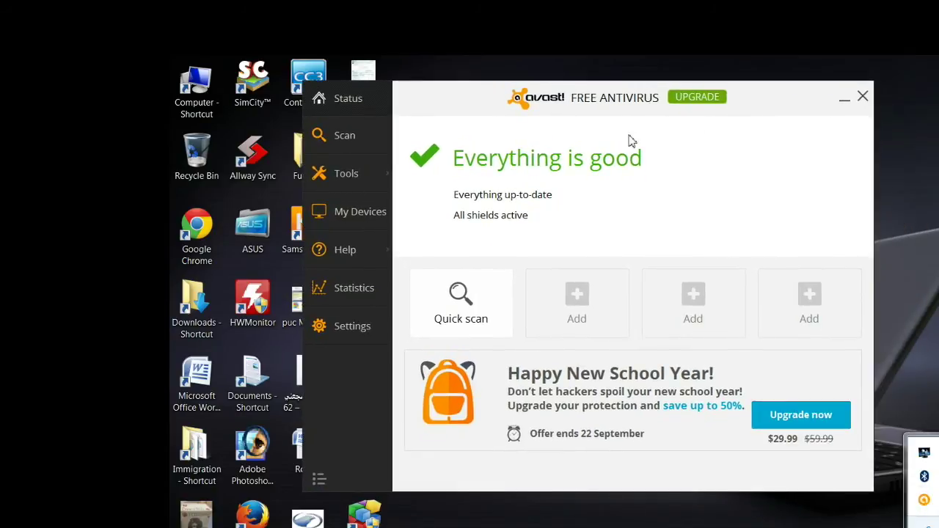
Step: Examine avast!'s scan page and realtime shield statistics, and close the statistics window
{"action": "left_click", "coordinate": [359, 143]}
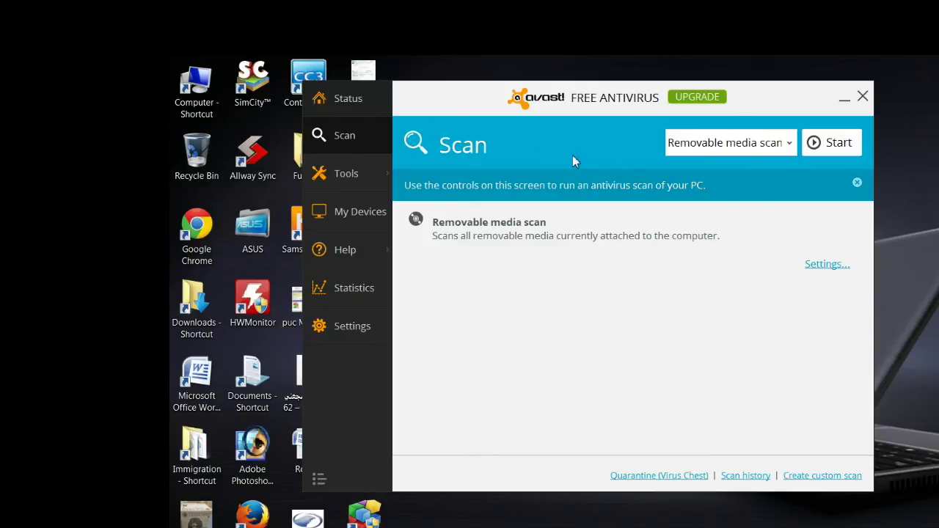
{"action": "left_click", "coordinate": [350, 181]}
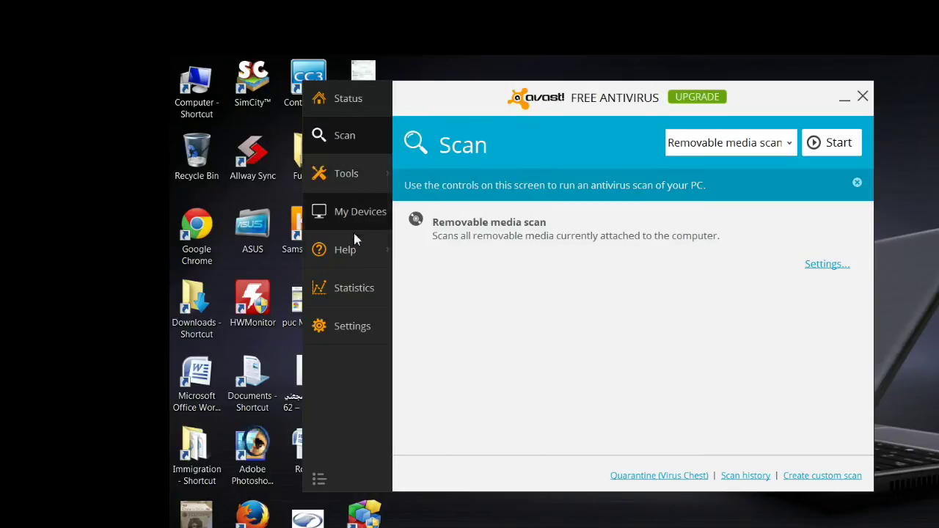
{"action": "left_click", "coordinate": [357, 295]}
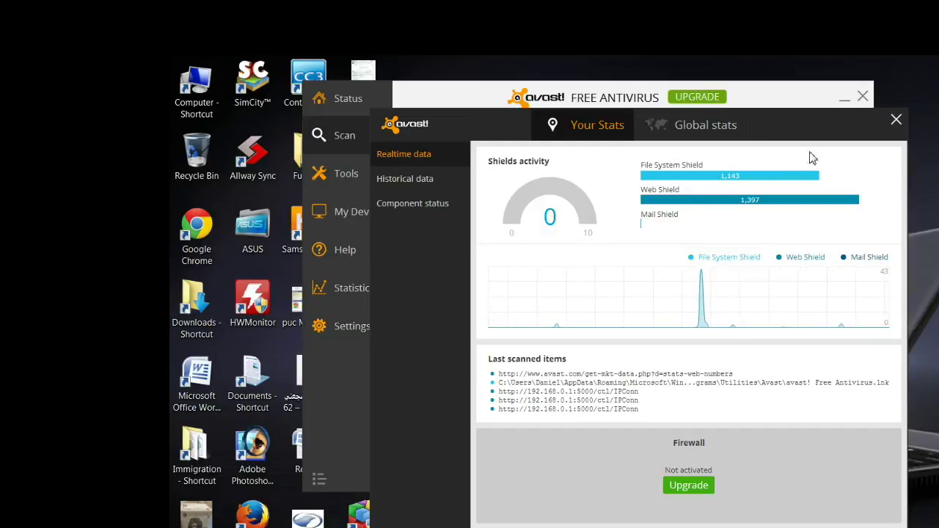
{"action": "left_click", "coordinate": [895, 120]}
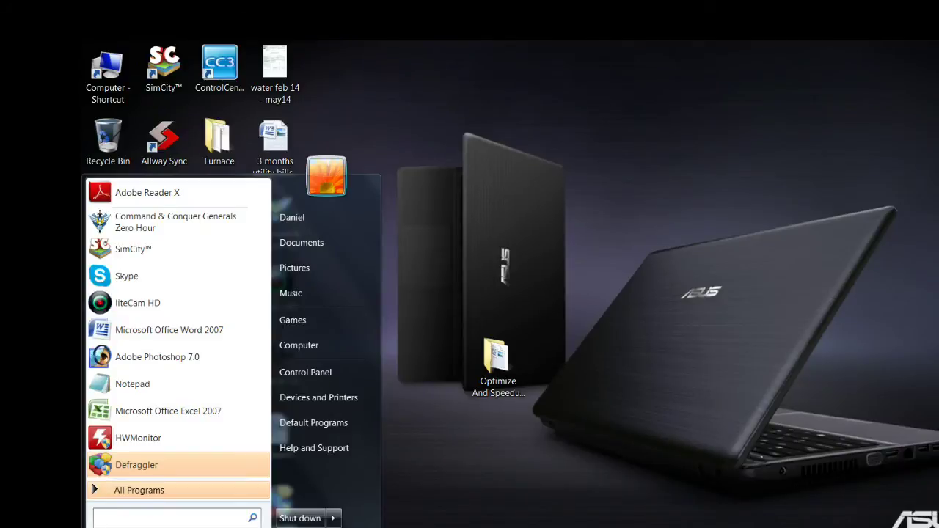
Step: Open the Control Panel's System and Security category and go to Backup and Restore
{"action": "left_click", "coordinate": [307, 376]}
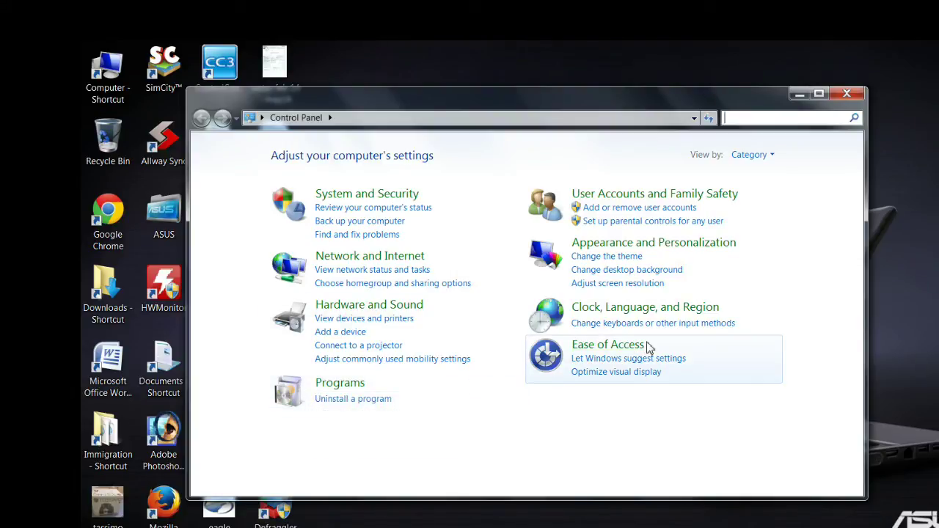
{"action": "left_click", "coordinate": [399, 200]}
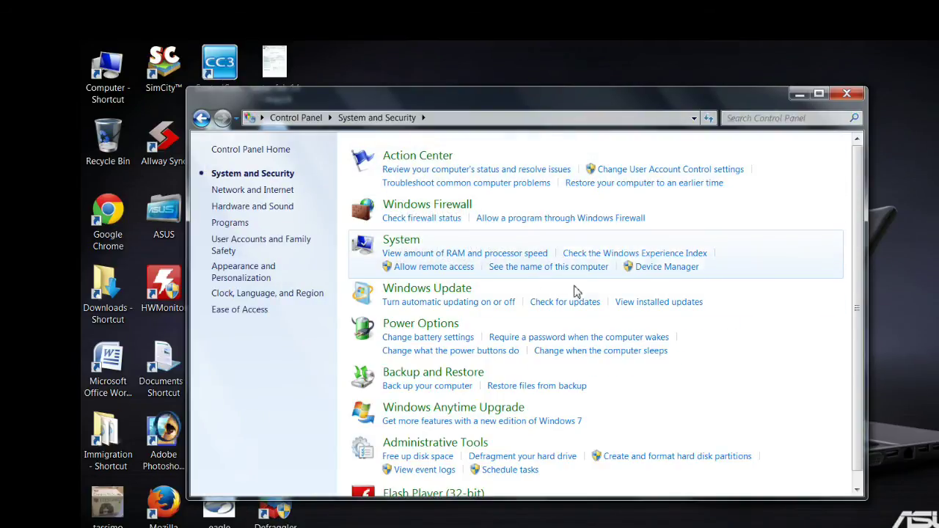
{"action": "left_click", "coordinate": [433, 372]}
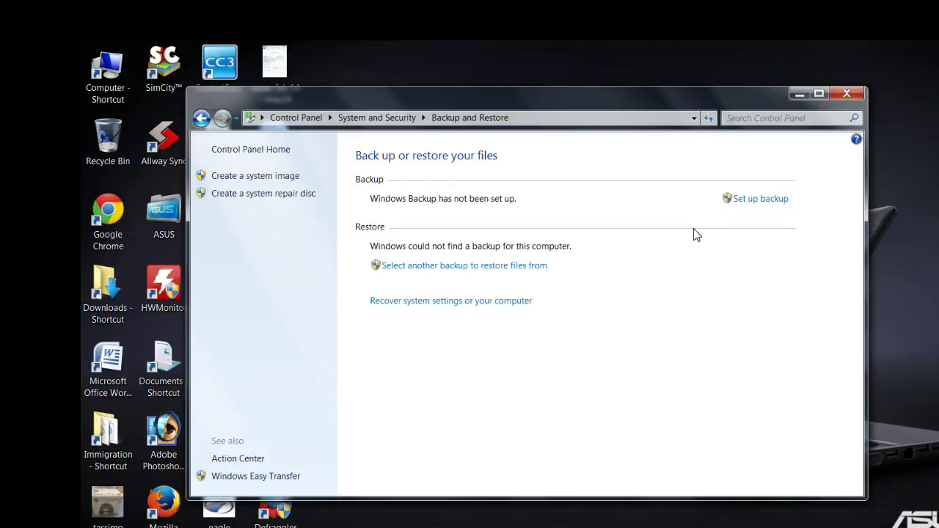
Step: Check the backup setup option, open Windows Easy Transfer to view its welcome page, and close it
{"action": "left_click", "coordinate": [780, 207]}
{"action": "left_click", "coordinate": [273, 477]}
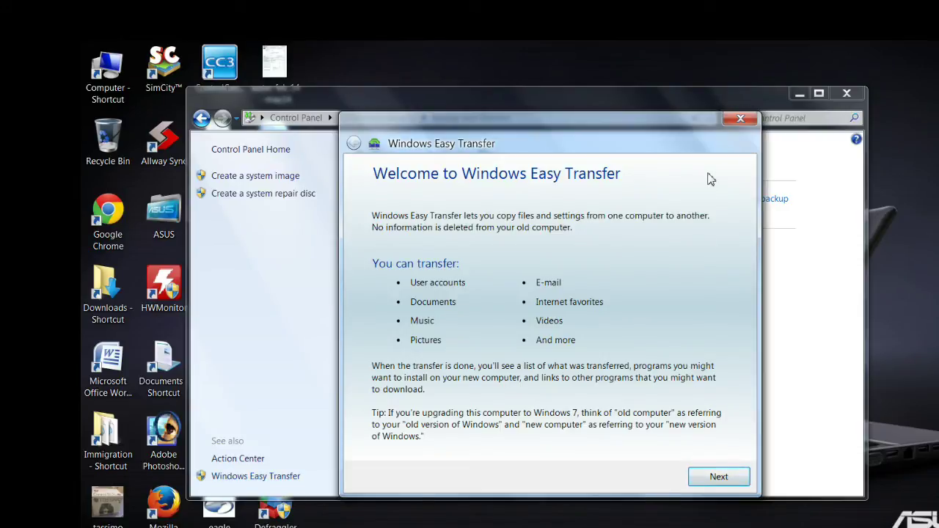
{"action": "left_click", "coordinate": [740, 119]}
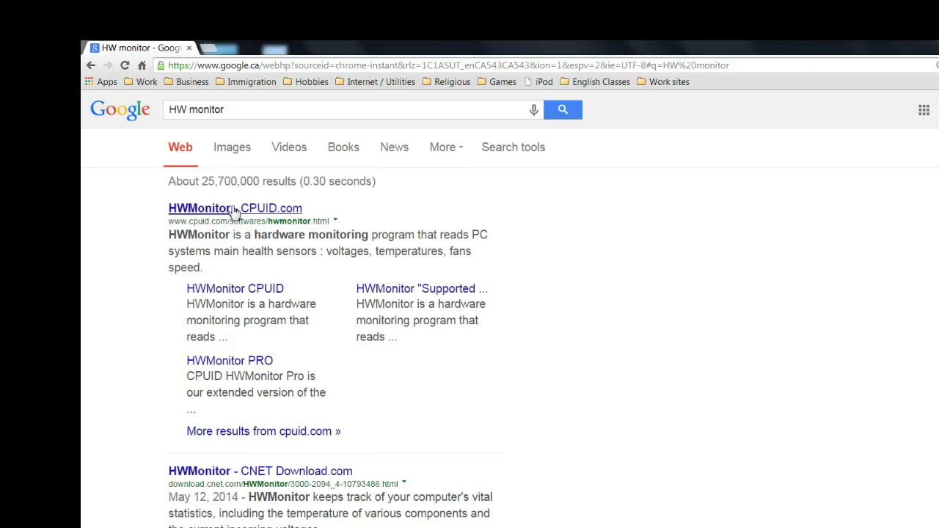
Step: Open the CPUID HWMonitor page from the search results, highlight its web address and go to the "What is HWMonitor" section
{"action": "left_click", "coordinate": [232, 209]}
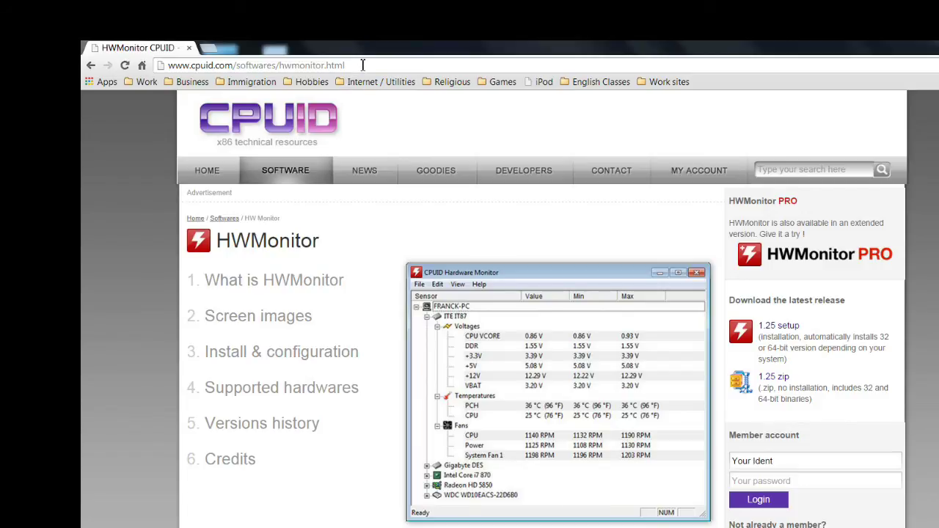
{"action": "left_click_drag", "start_coordinate": [362, 65], "coordinate": [162, 82]}
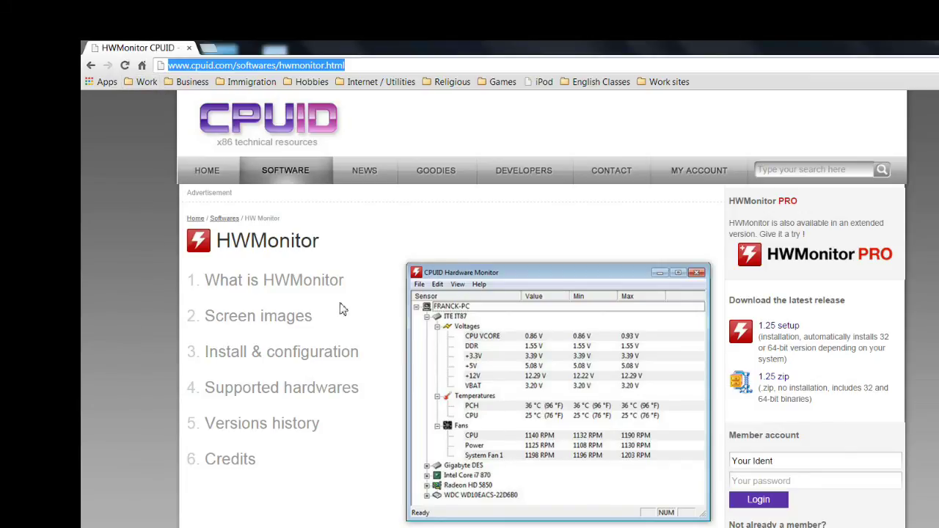
{"action": "left_click", "coordinate": [325, 281]}
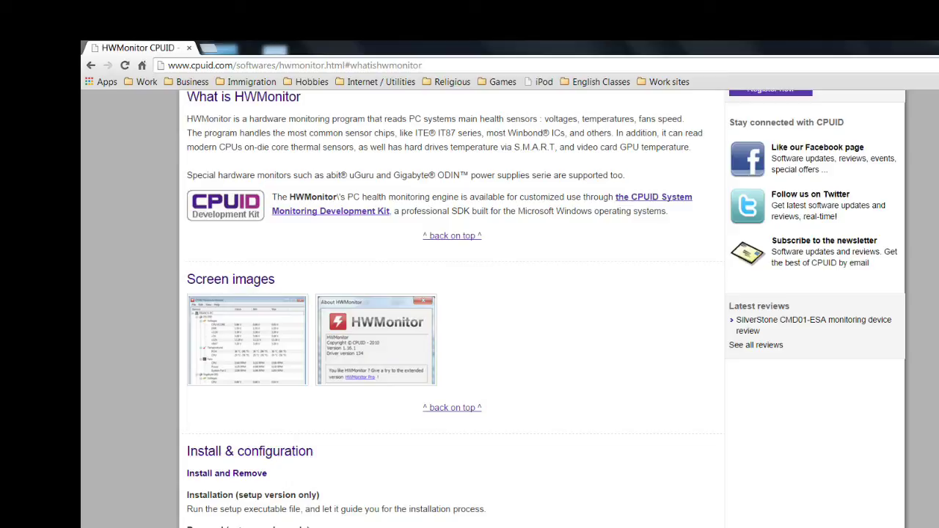
Step: Browse the list of all installed programs down to the Utilities folder
{"action": "key", "text": "super"}
{"action": "left_click", "coordinate": [126, 492]}
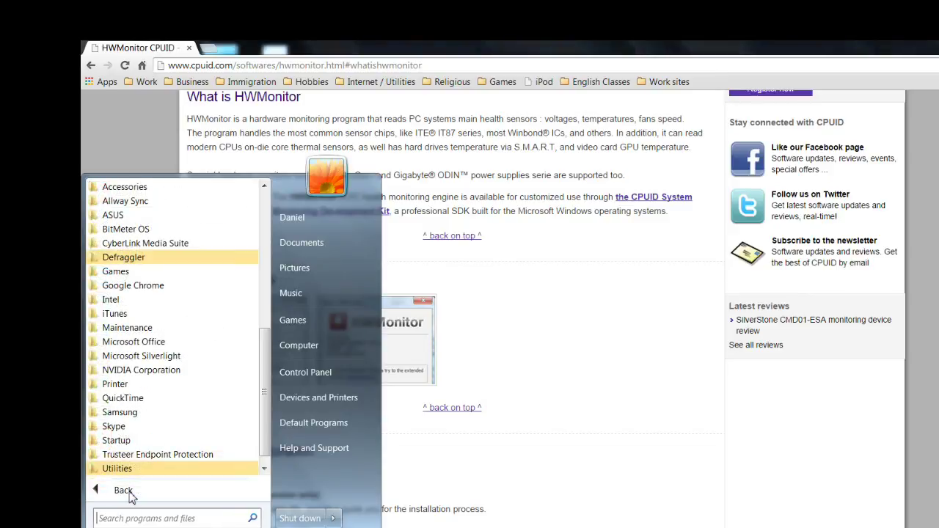
{"action": "scroll", "coordinate": [183, 341], "scroll_direction": "down", "scroll_amount": 1}
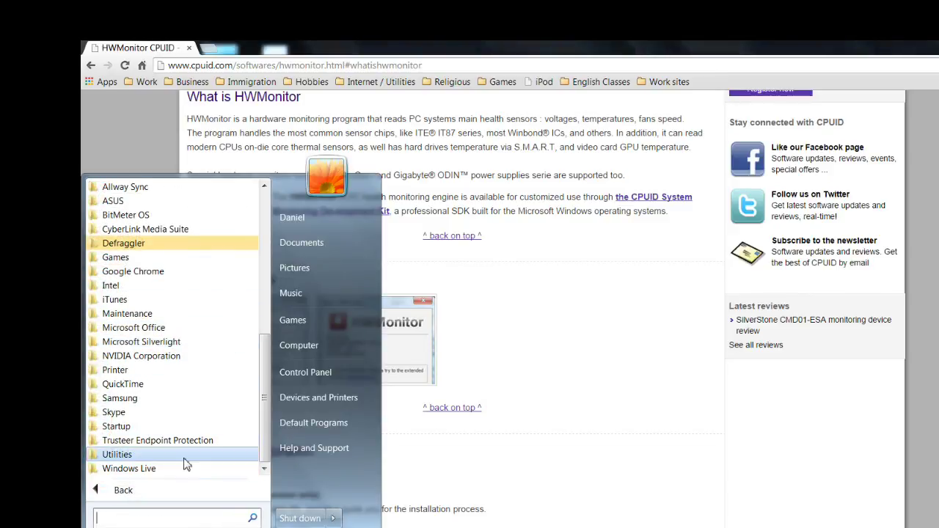